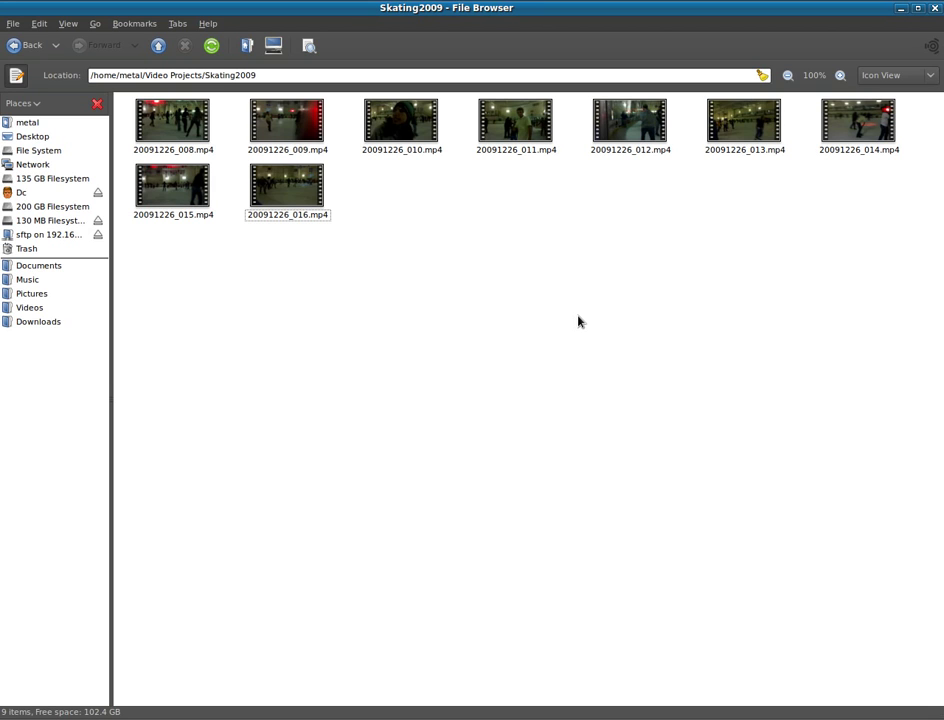
# Select and then deselect the Skating2009 mp4 clips, then bring up the GNOME Do launcher
pyautogui.moveTo(164, 364); pyautogui.dragTo(211, 249)
pyautogui.click(773, 330)
pyautogui.click(238, 364)
pyautogui.press('super+space')
# Launch Kdenlive with 'kden' and add the nine Skating2009 mp4 files as project clips
pyautogui.write('kden')
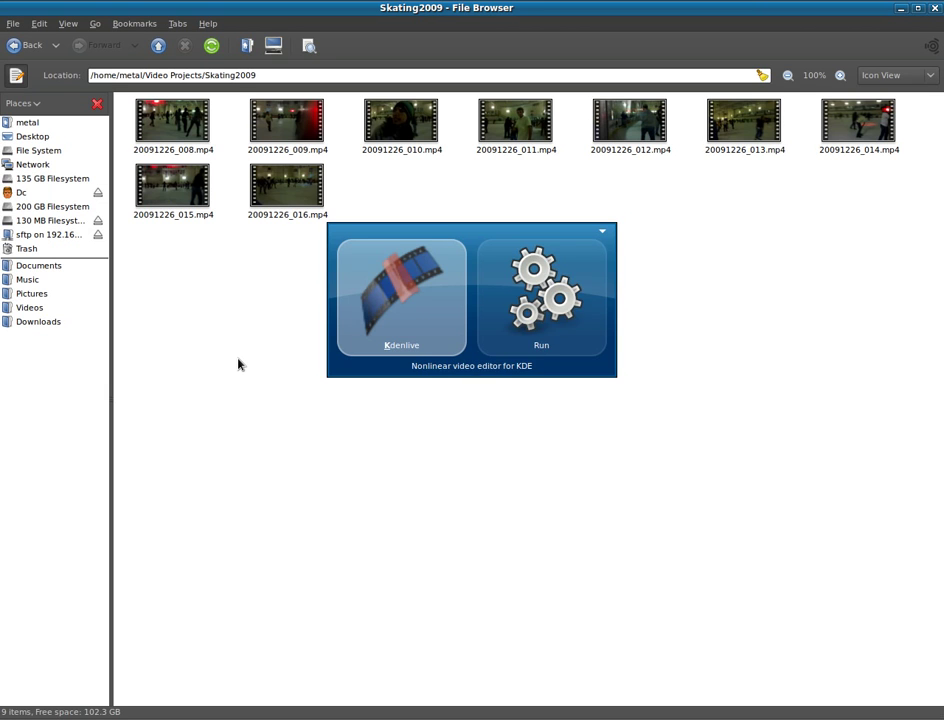
pyautogui.press('Return')
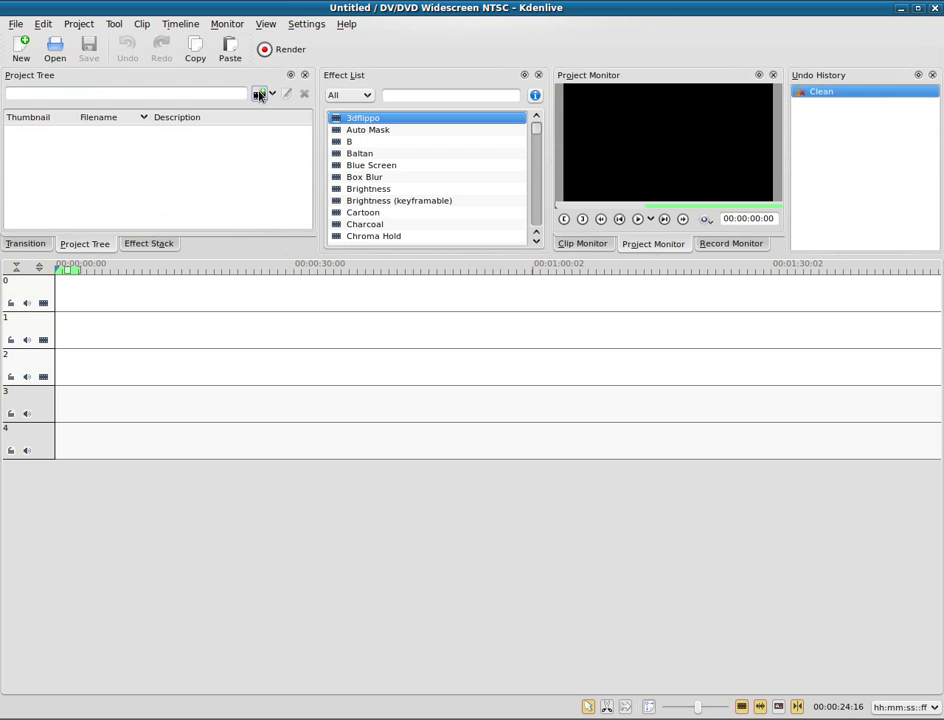
pyautogui.click(259, 94)
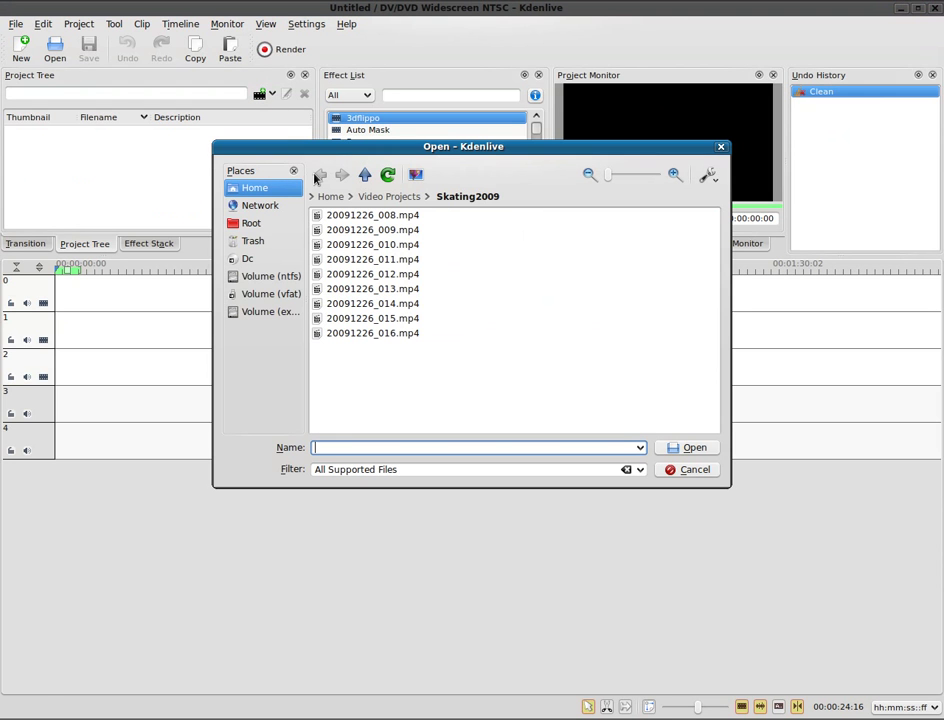
pyautogui.moveTo(465, 388); pyautogui.dragTo(335, 212)
pyautogui.click(700, 448)
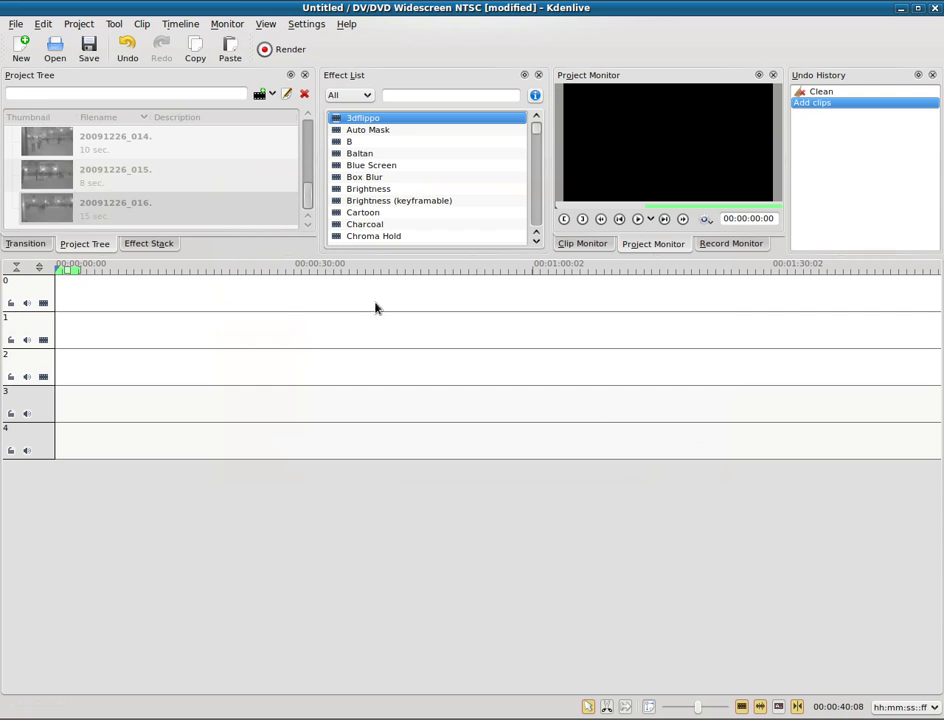
# Select all nine clips in the project tree
pyautogui.scroll(2, 298, 155)
pyautogui.scroll(2, 290, 150)
pyautogui.click(282, 145)
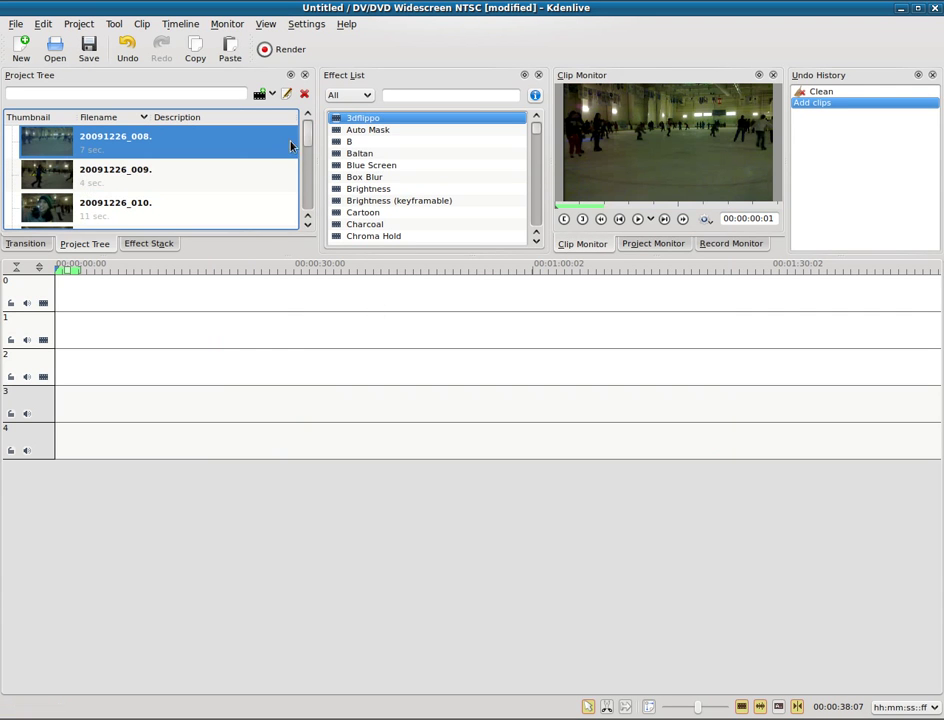
pyautogui.hotkey('ctrl', 'a')
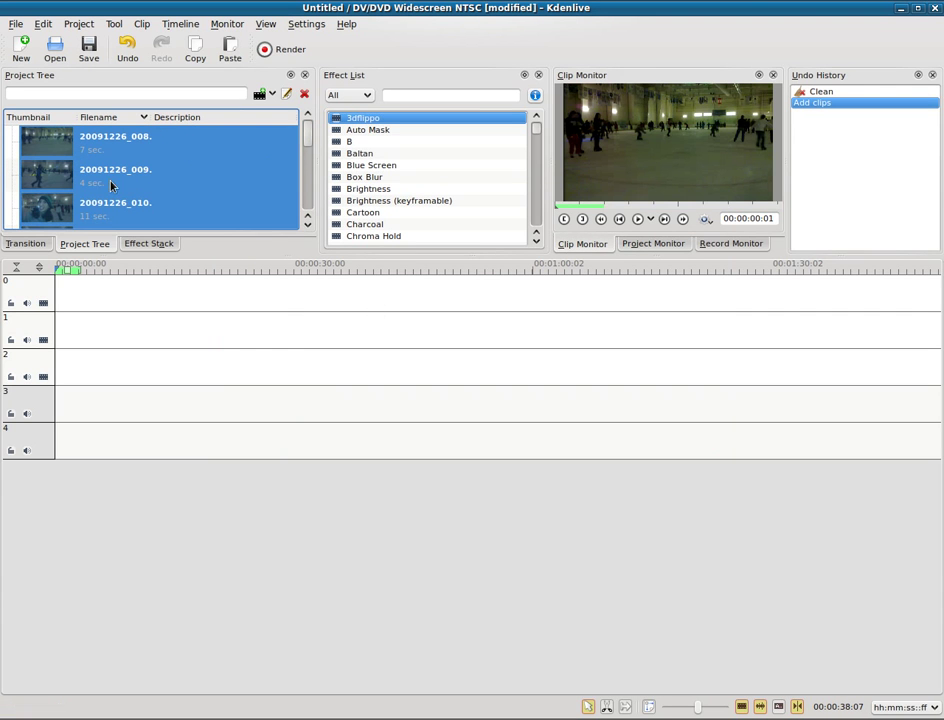
# Place the nine clips end to end on track 0, mute its audio, and scrub through the sequence
pyautogui.moveTo(136, 146); pyautogui.dragTo(57, 289)
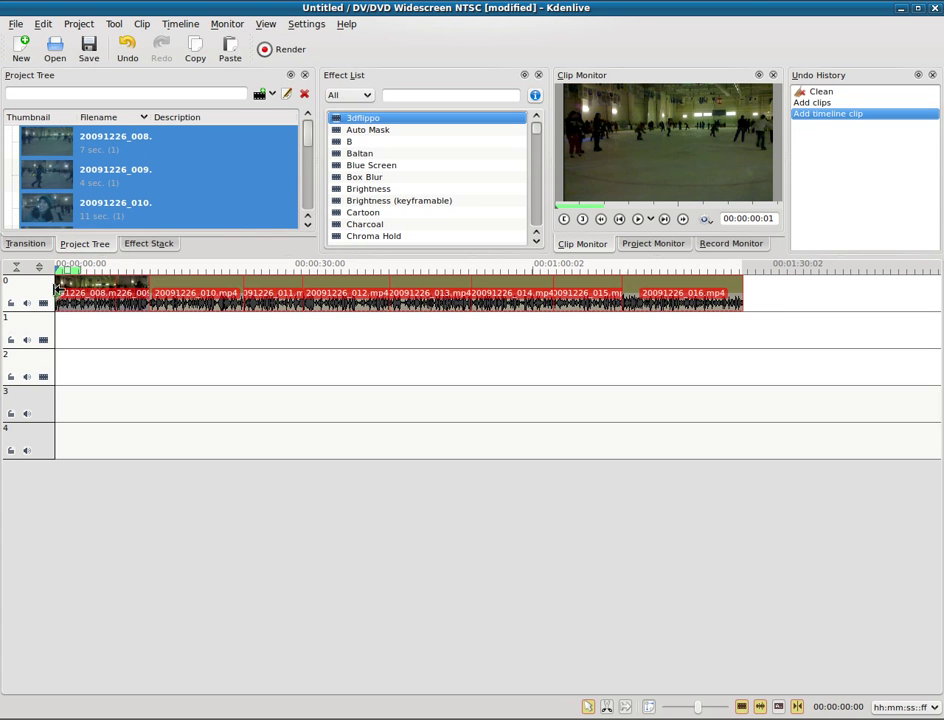
pyautogui.click(26, 302)
pyautogui.moveTo(130, 268); pyautogui.dragTo(286, 267)
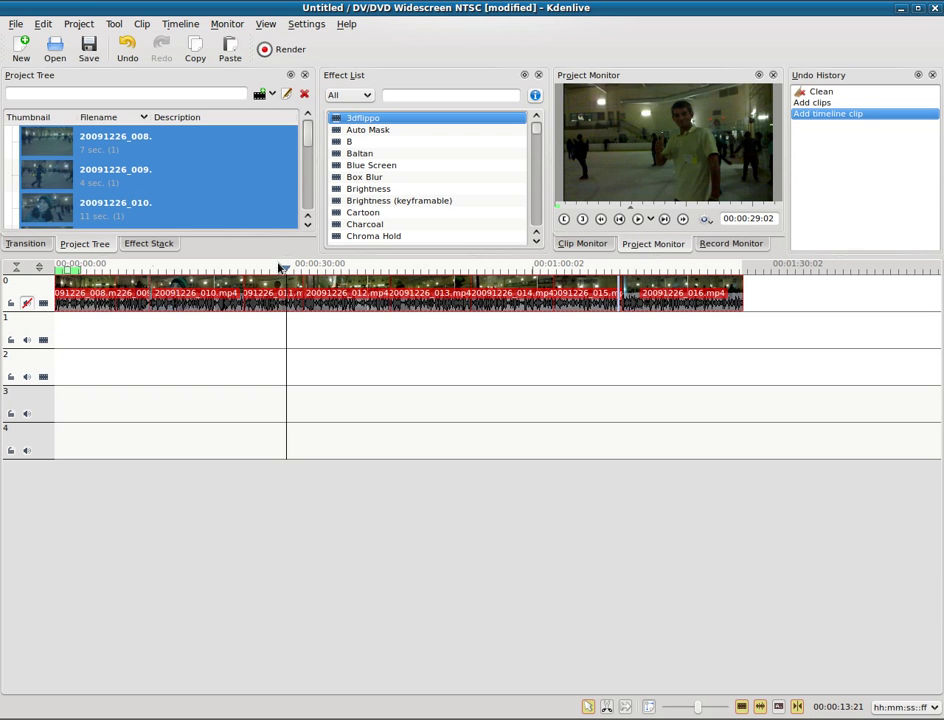
pyautogui.moveTo(287, 268); pyautogui.dragTo(131, 272)
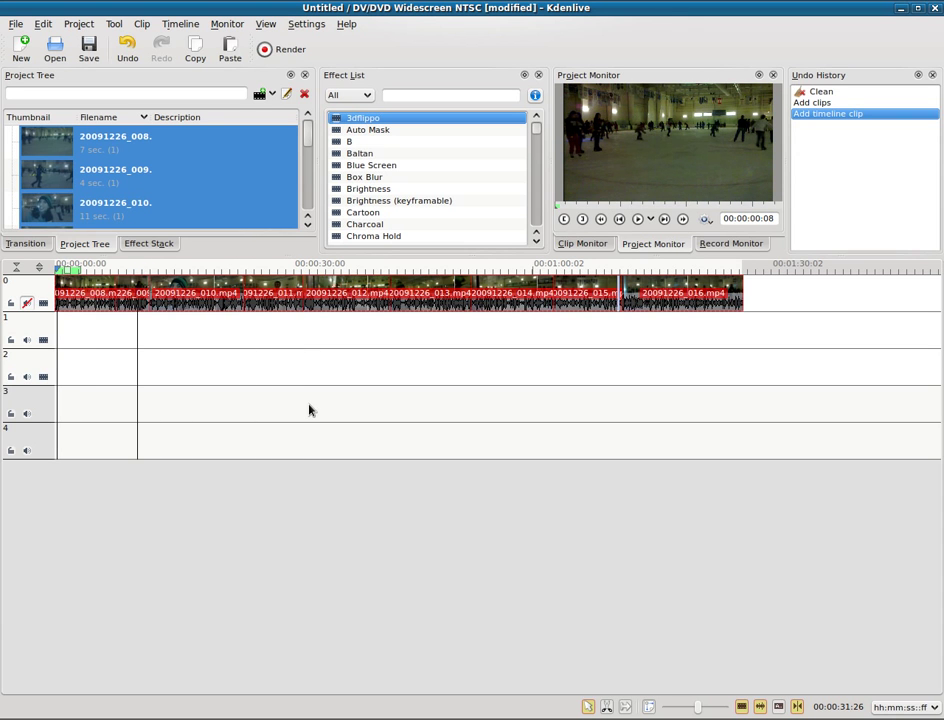
# Move to the desktop with Remote Desktop Viewer and start a new remote connection
pyautogui.hotkey('alt', 'Tab')
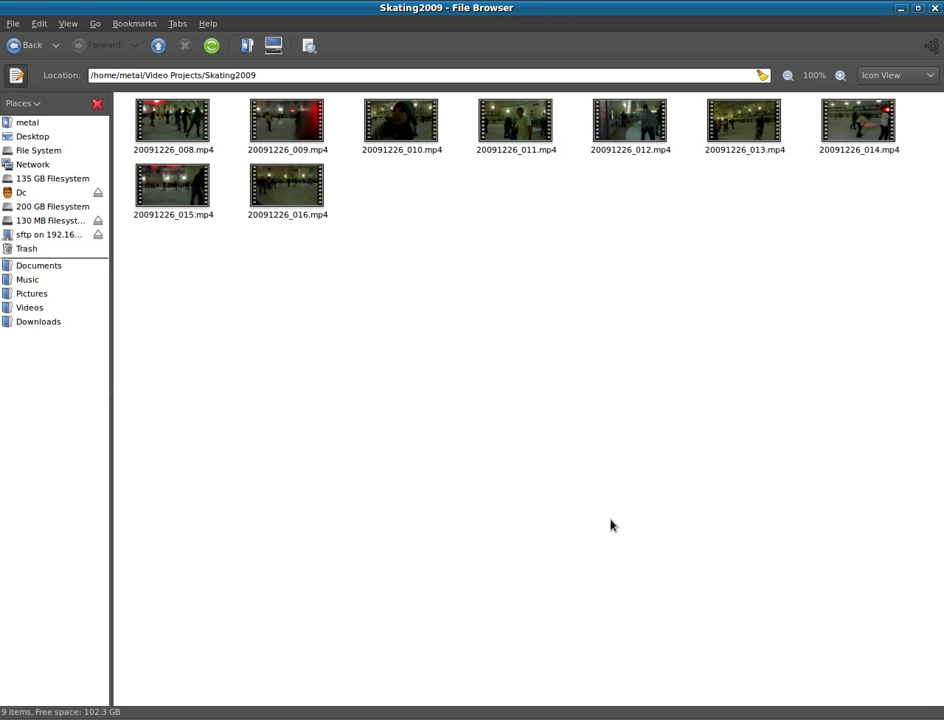
pyautogui.hotkey('ctrl', 'alt', 'Left')
pyautogui.hotkey('ctrl', 'alt', 'Left')
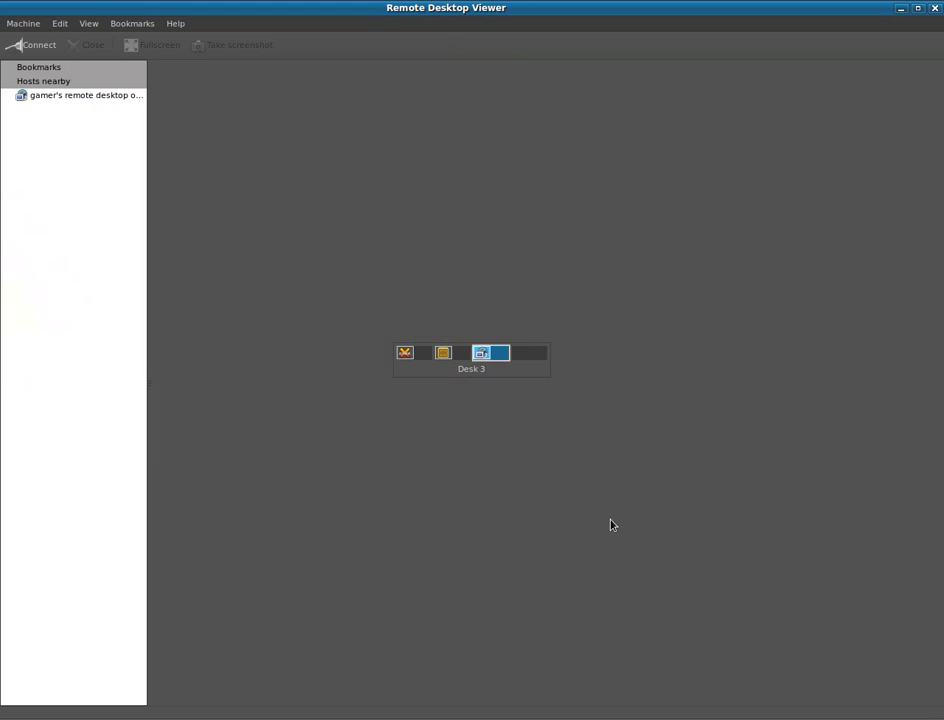
pyautogui.click(31, 48)
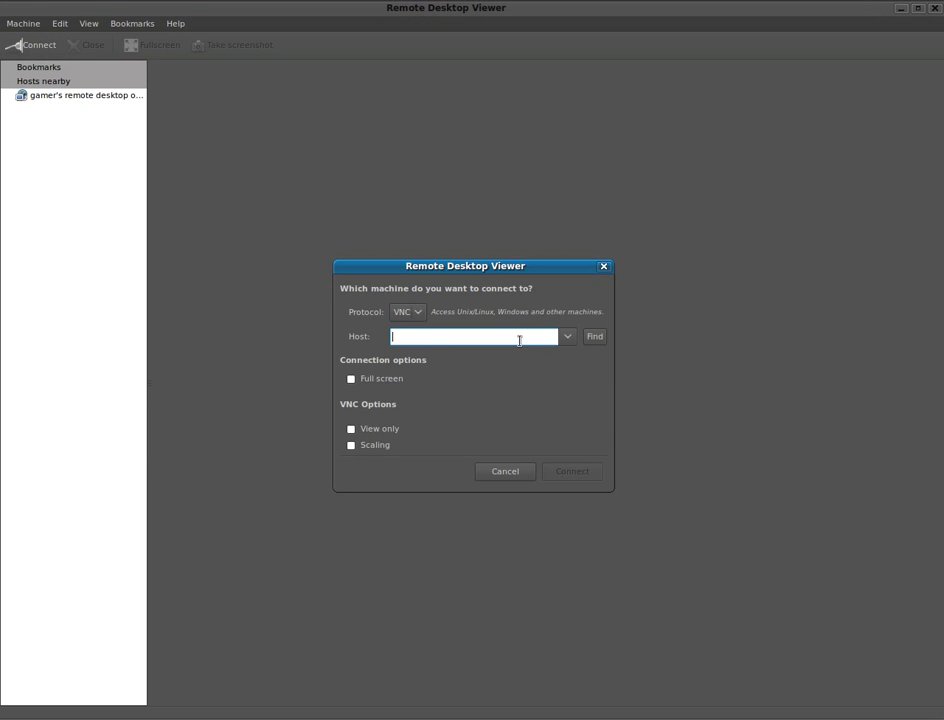
# Connect to host 192.168.1.4 and dismiss the remote Recorder app's menu
pyautogui.write('192.168.1.4')
pyautogui.click(520, 346)
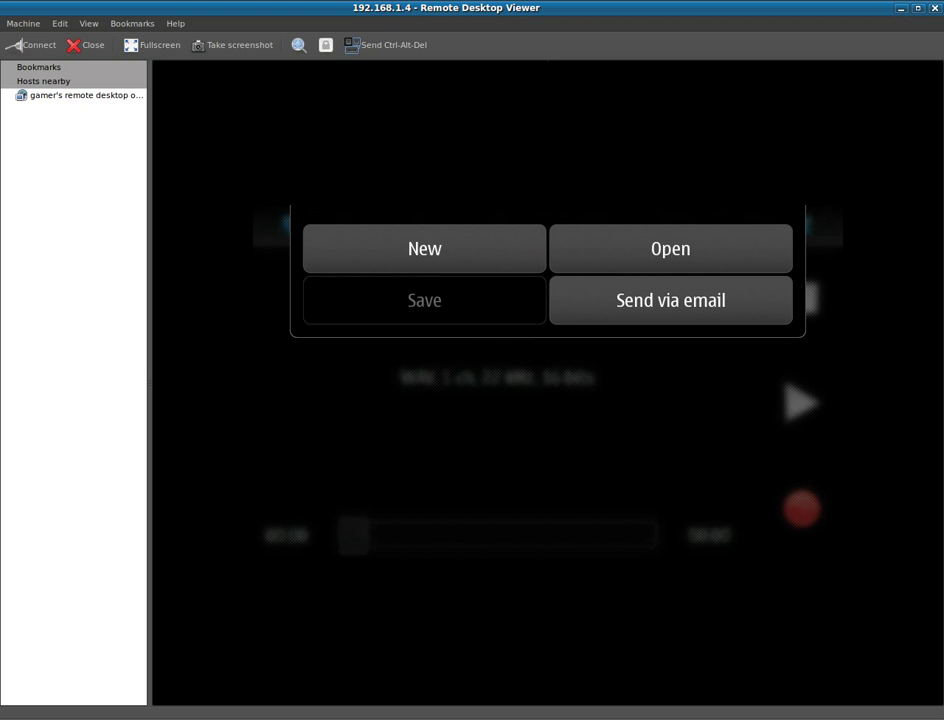
pyautogui.press('Escape')
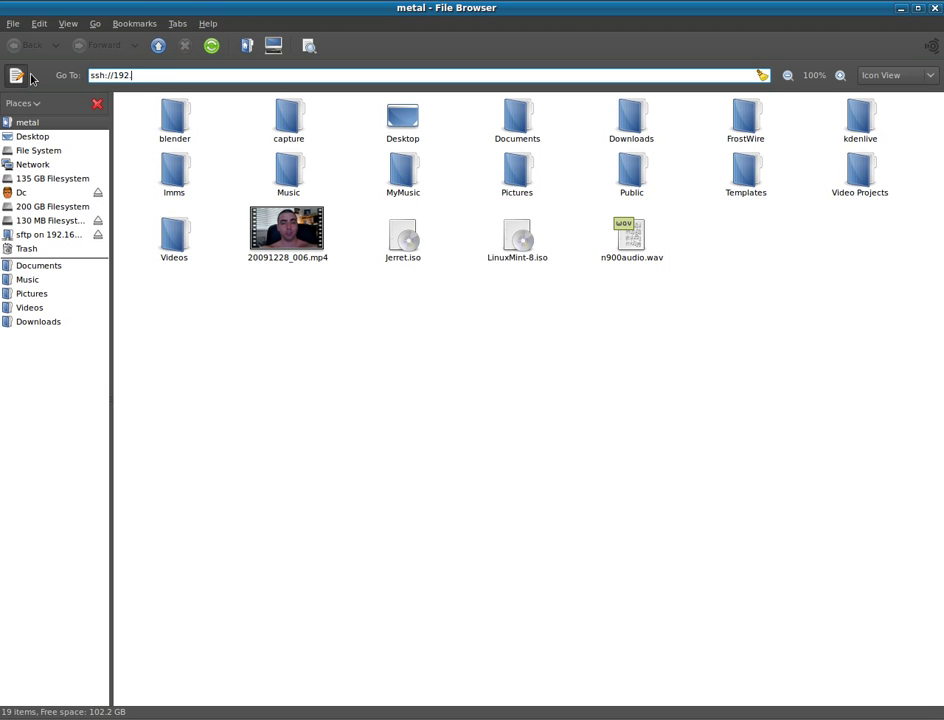
# Browse to ssh://192.168.1.4 and open home/user/MyDocs on the remote machine
pyautogui.write('.168.1.4')
pyautogui.press('Return')
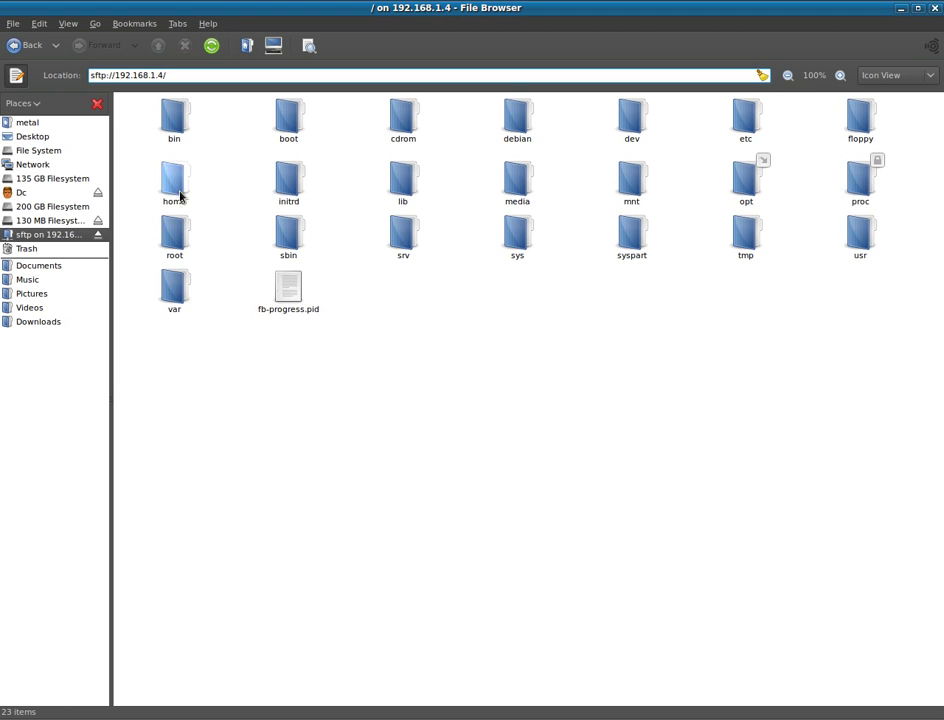
pyautogui.doubleClick(163, 183)
pyautogui.doubleClick(396, 113)
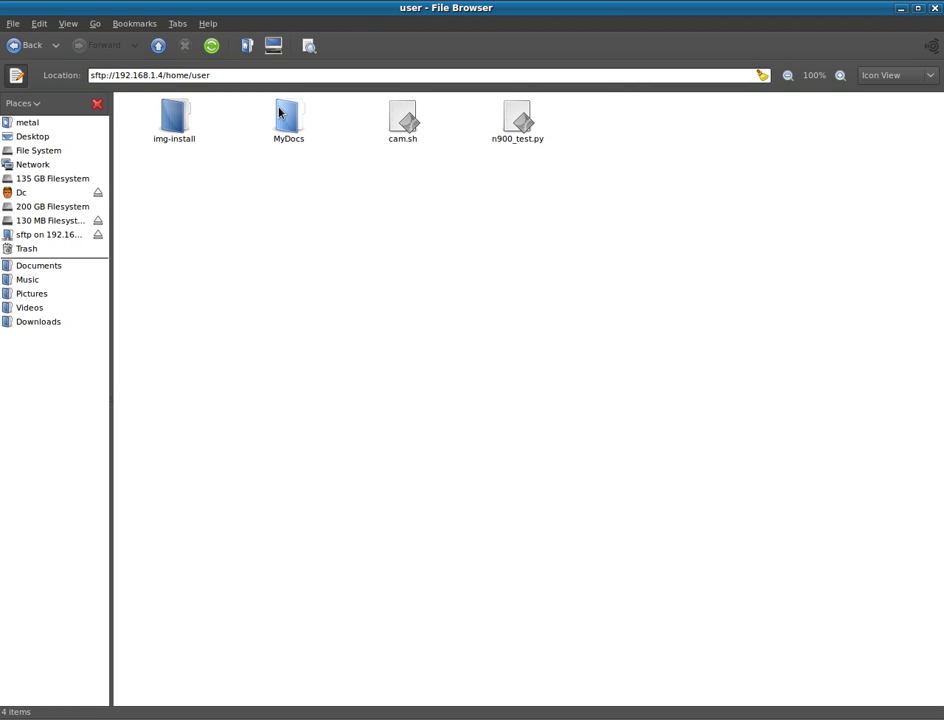
pyautogui.doubleClick(283, 116)
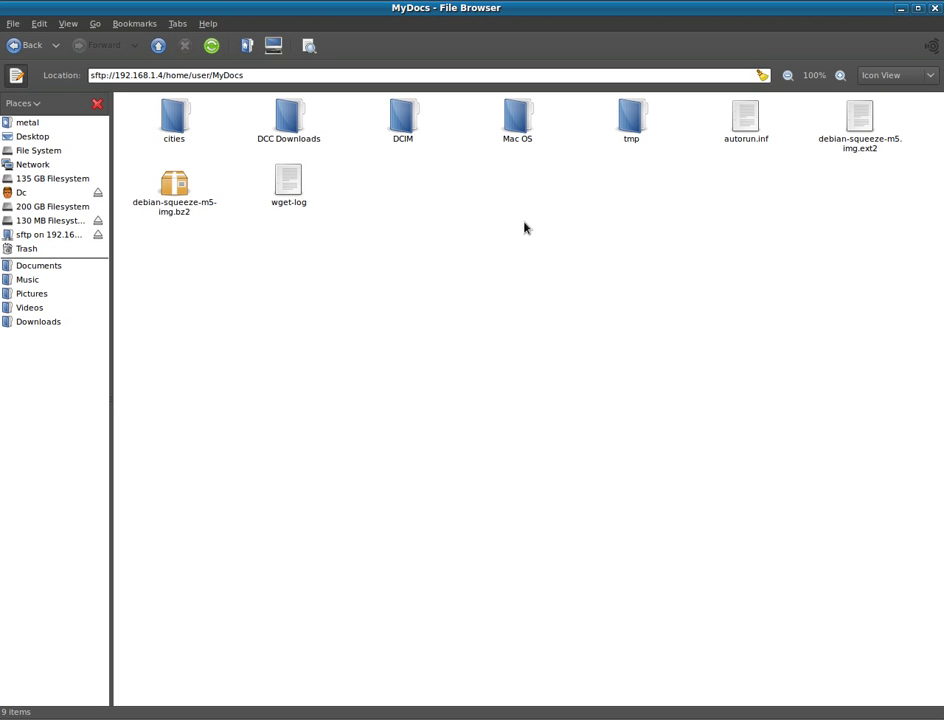
# Show hidden files in MyDocs and dismiss the folder's context menu
pyautogui.hotkey('ctrl', 'h')
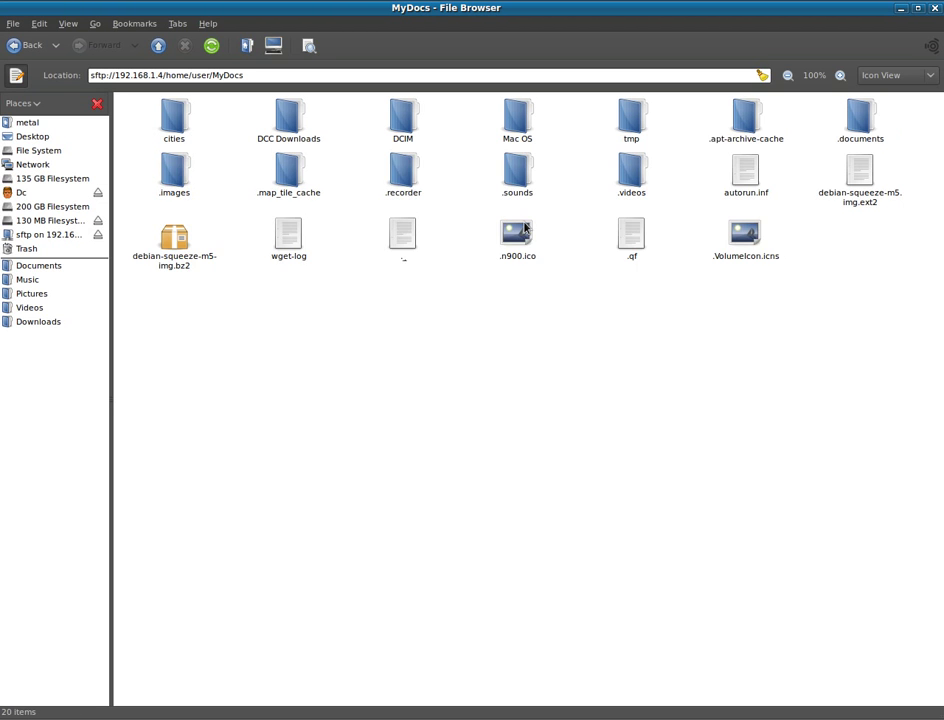
pyautogui.rightClick(367, 313)
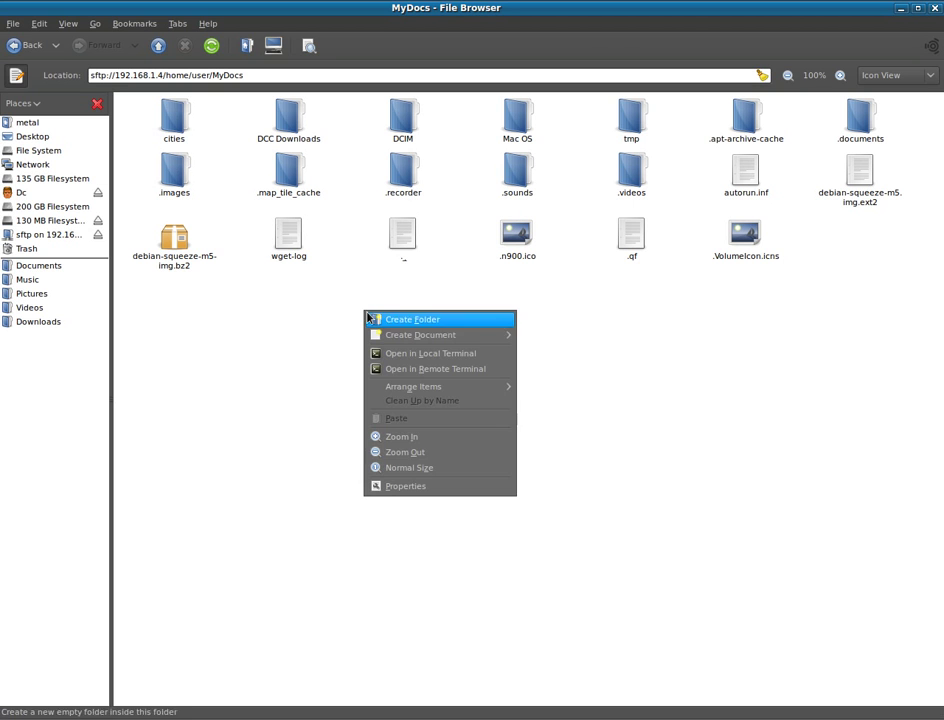
pyautogui.click(242, 404)
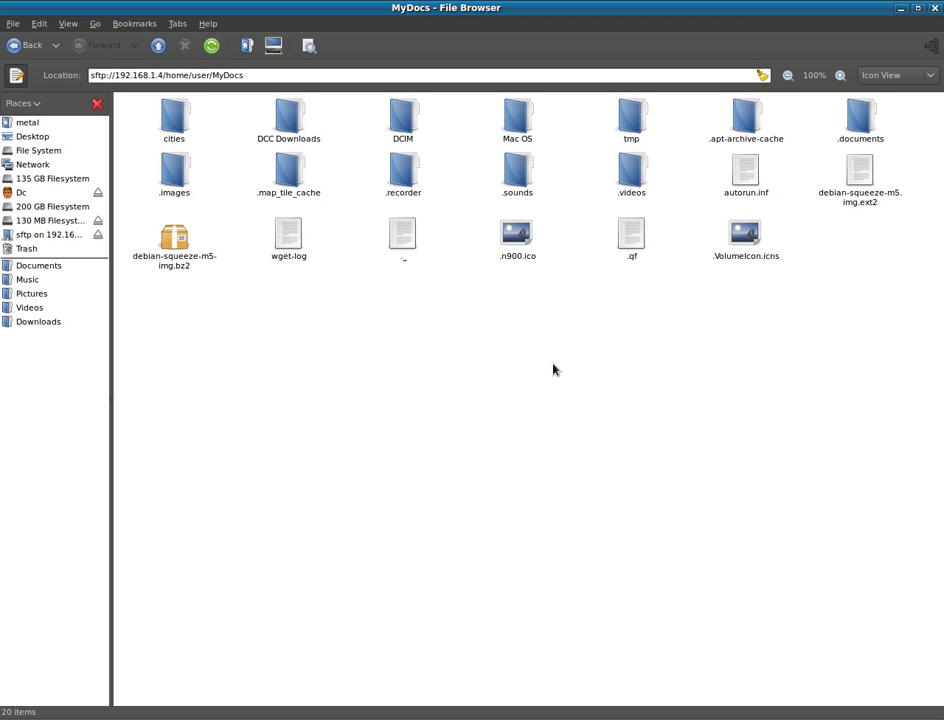
# Copy Skating.wav from the remote .sounds folder and paste it into the local Skating2009 folder
pyautogui.doubleClick(518, 176)
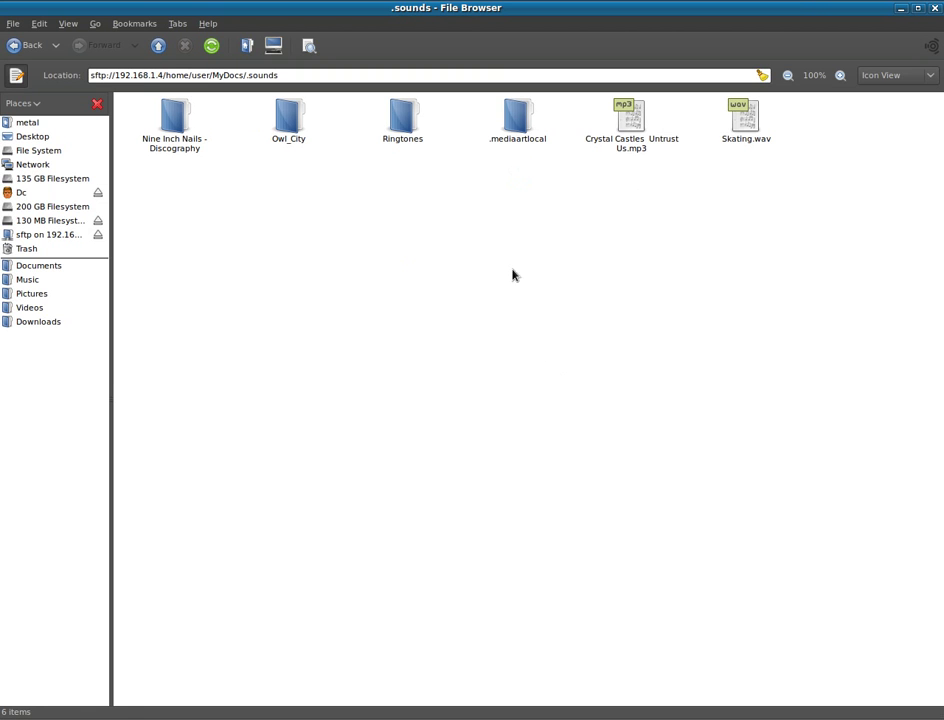
pyautogui.moveTo(760, 198); pyautogui.dragTo(740, 152)
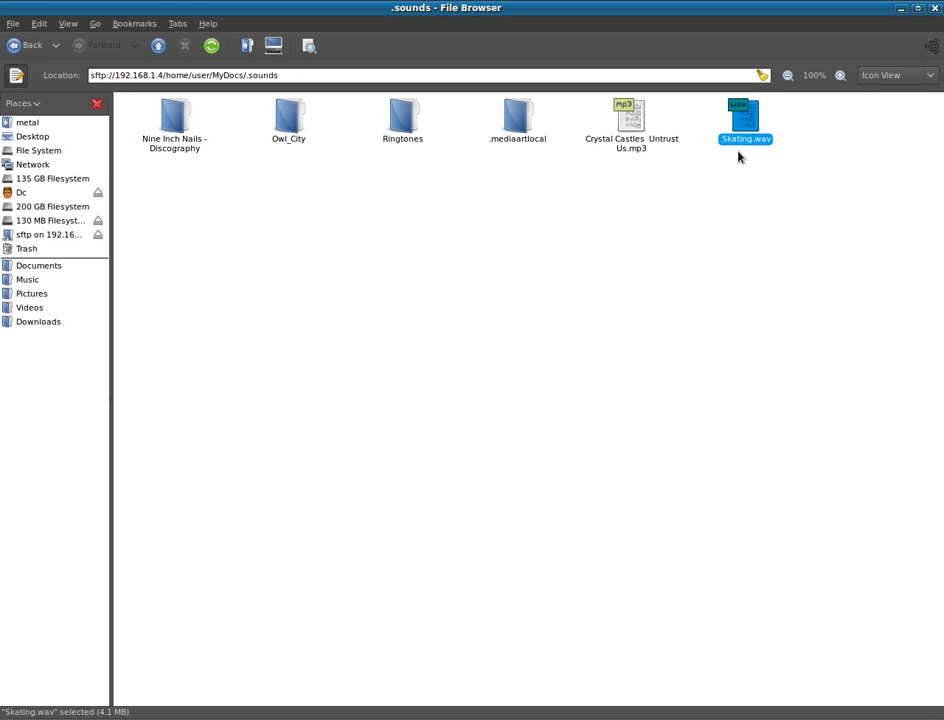
pyautogui.hotkey('ctrl', 'c')
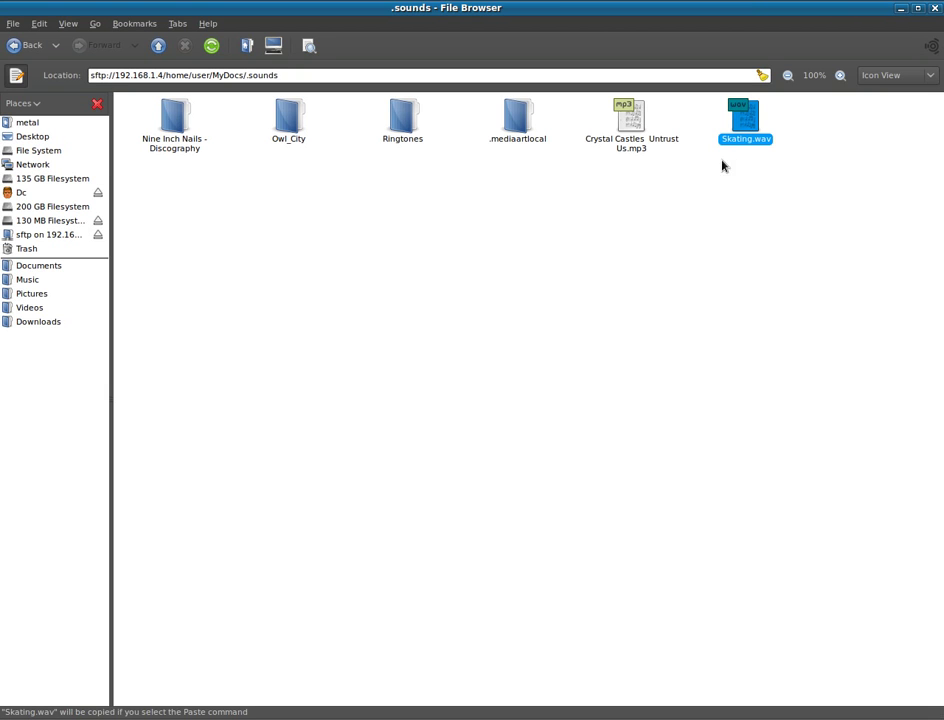
pyautogui.hotkey('alt', 'Tab')
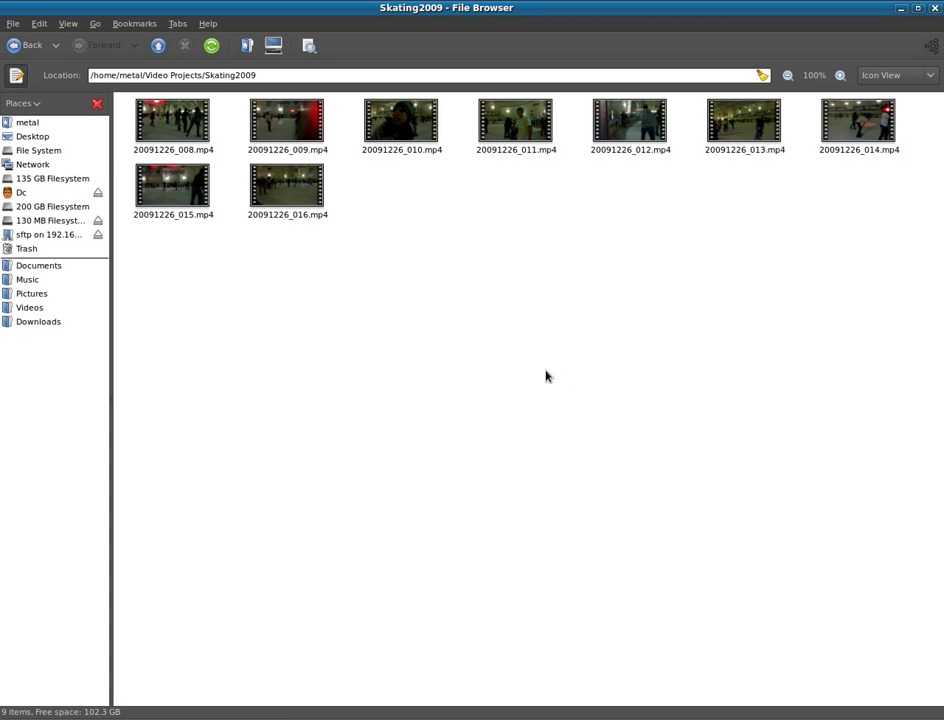
pyautogui.hotkey('ctrl', 'v')
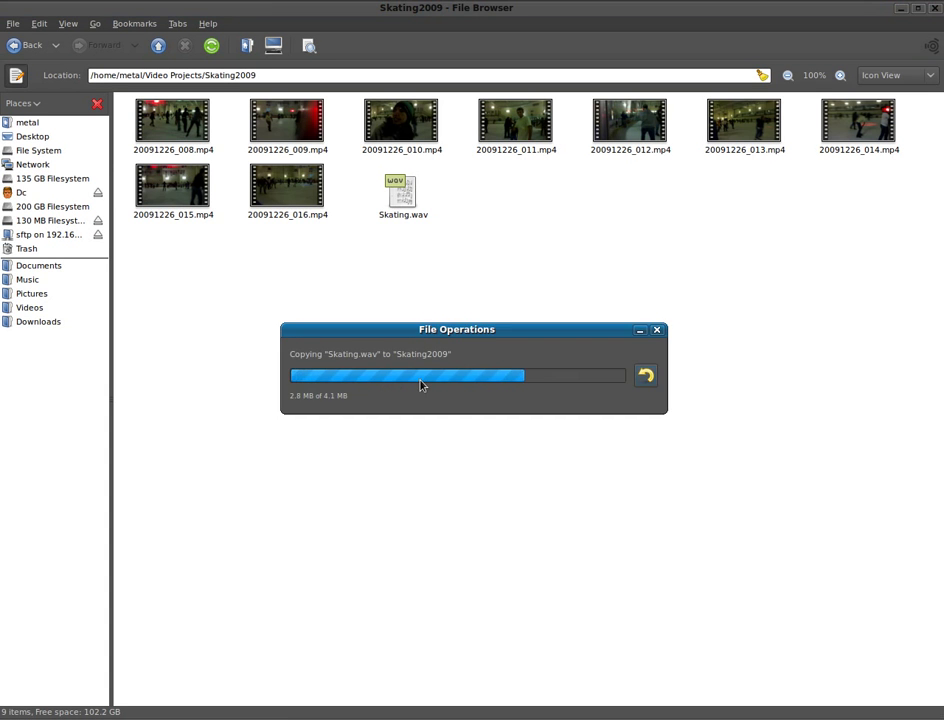
# Add Skating.wav to the project, place it on track 2, and trim its end to about 1:27
pyautogui.hotkey('alt', 'Tab')
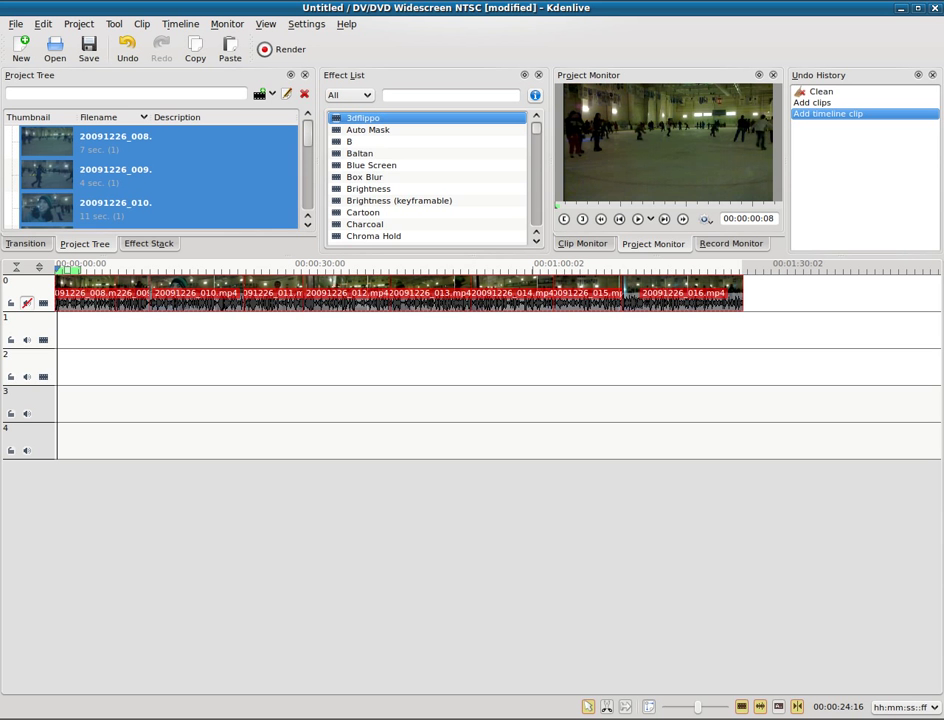
pyautogui.click(261, 93)
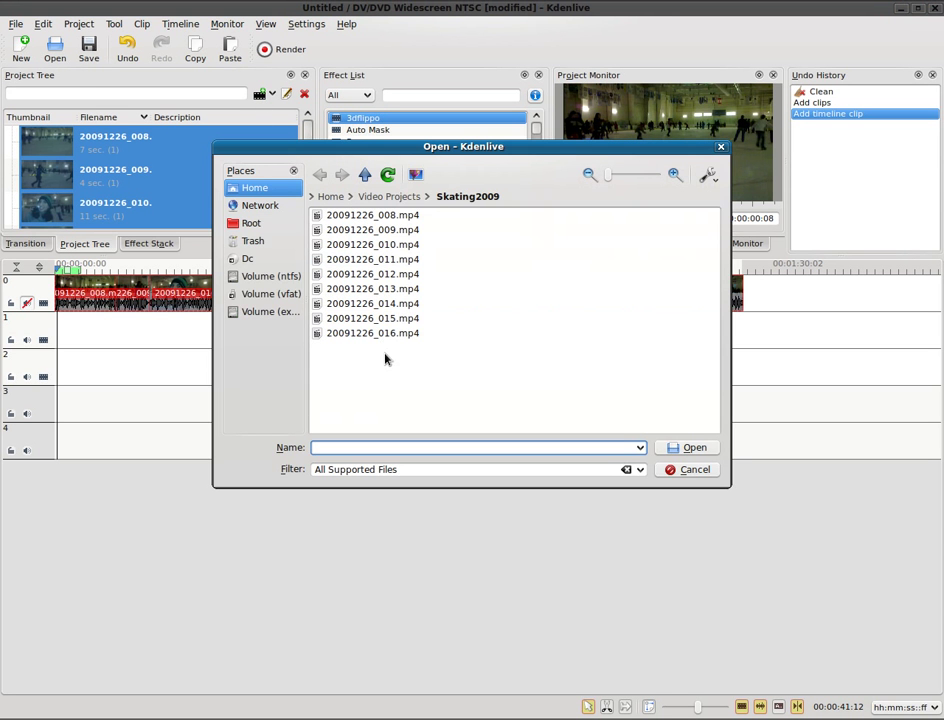
pyautogui.click(388, 174)
pyautogui.doubleClick(348, 349)
pyautogui.moveTo(131, 211); pyautogui.dragTo(60, 365)
pyautogui.moveTo(815, 365); pyautogui.dragTo(741, 358)
# Apply Fade from Black to the video's start and Fade to Black to its end
pyautogui.click(449, 94)
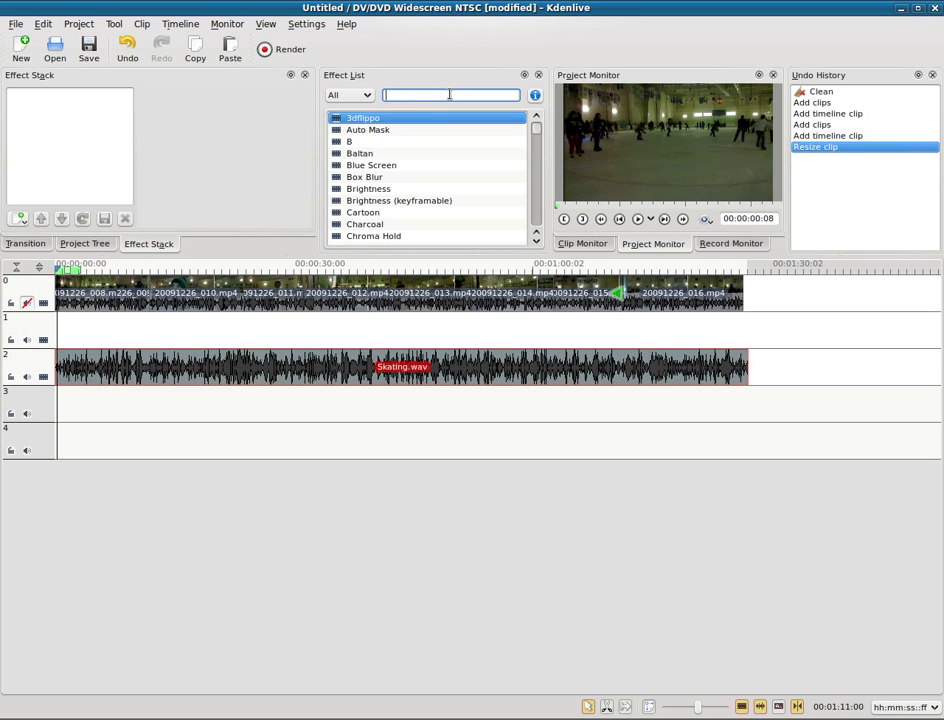
pyautogui.write('fade')
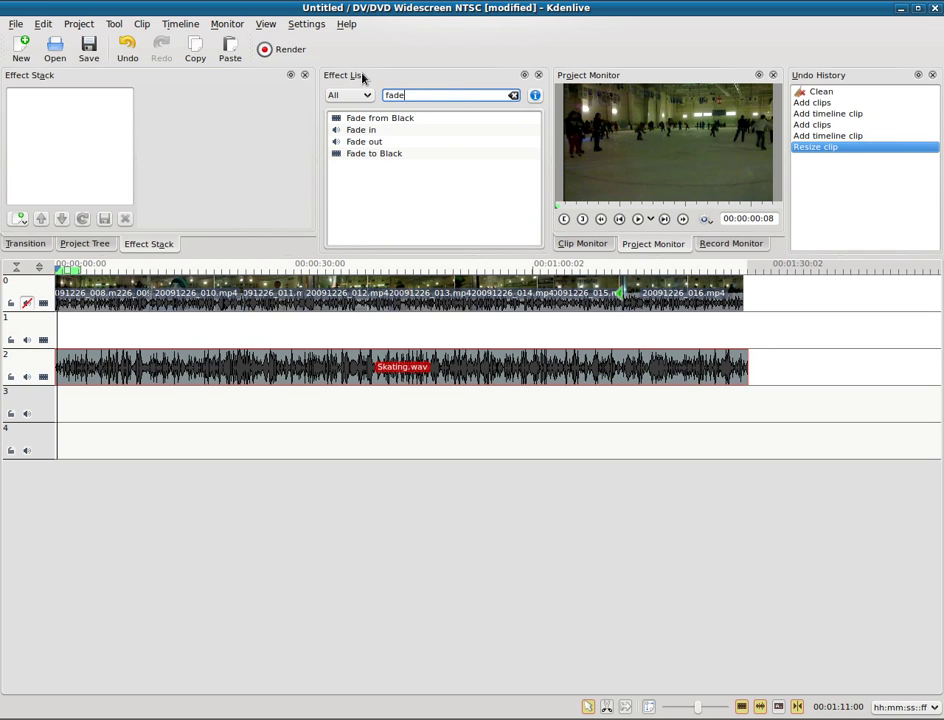
pyautogui.moveTo(387, 121); pyautogui.dragTo(78, 288)
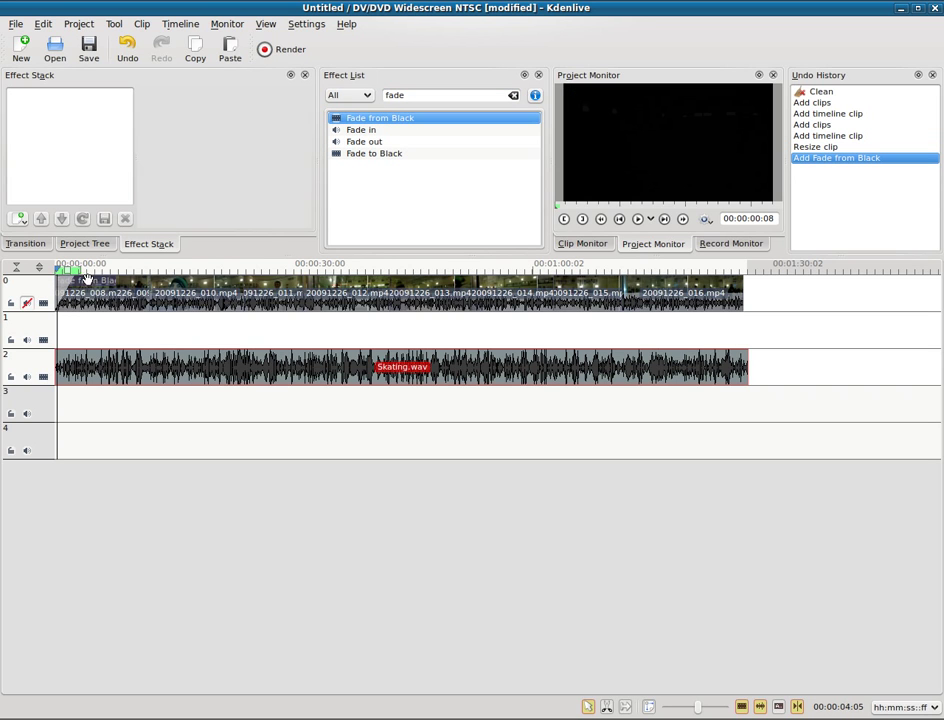
pyautogui.moveTo(367, 155); pyautogui.dragTo(736, 289)
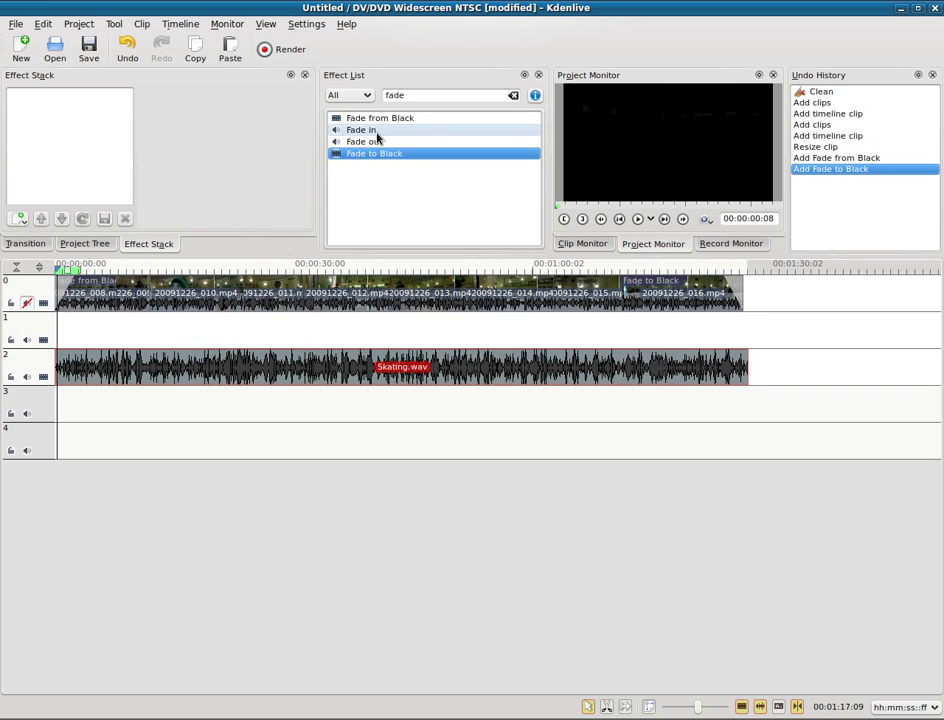
# Give Skating.wav a fade in and a fade out, shortening the fade out to about 00:00:02:09
pyautogui.moveTo(372, 131); pyautogui.dragTo(114, 366)
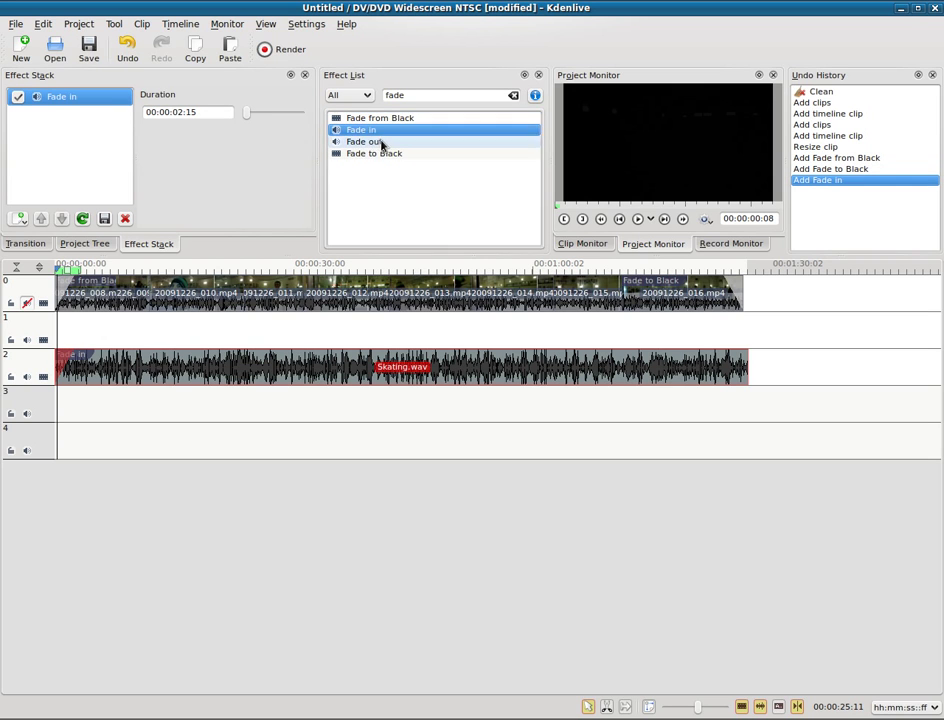
pyautogui.moveTo(380, 143); pyautogui.dragTo(582, 358)
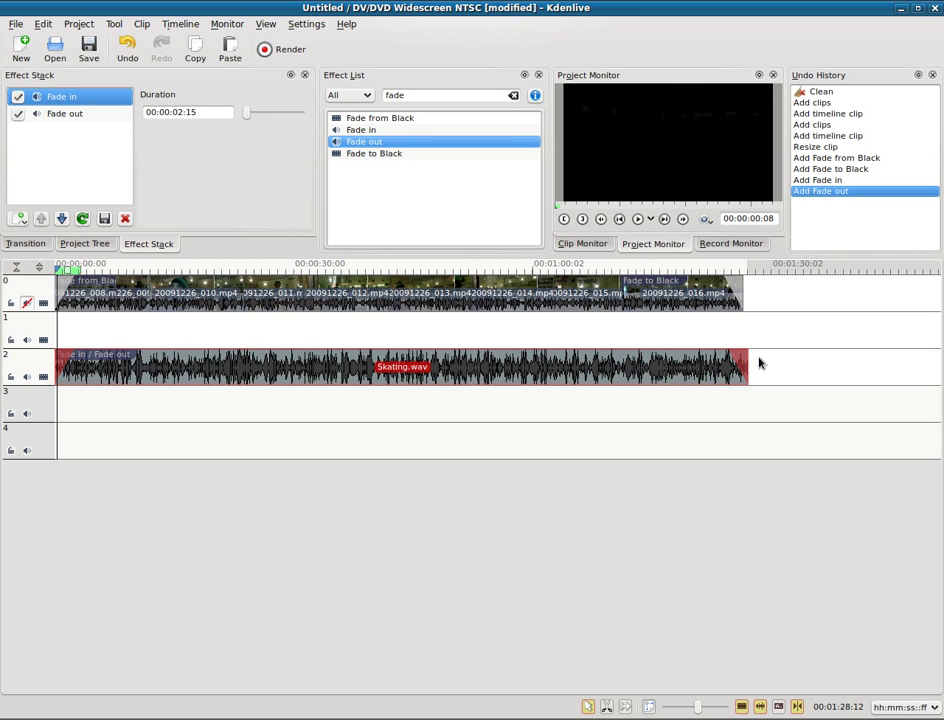
pyautogui.moveTo(730, 353)
pyautogui.mouseDown()
pyautogui.moveTo(740, 352)
pyautogui.moveTo(721, 355)
pyautogui.mouseUp()
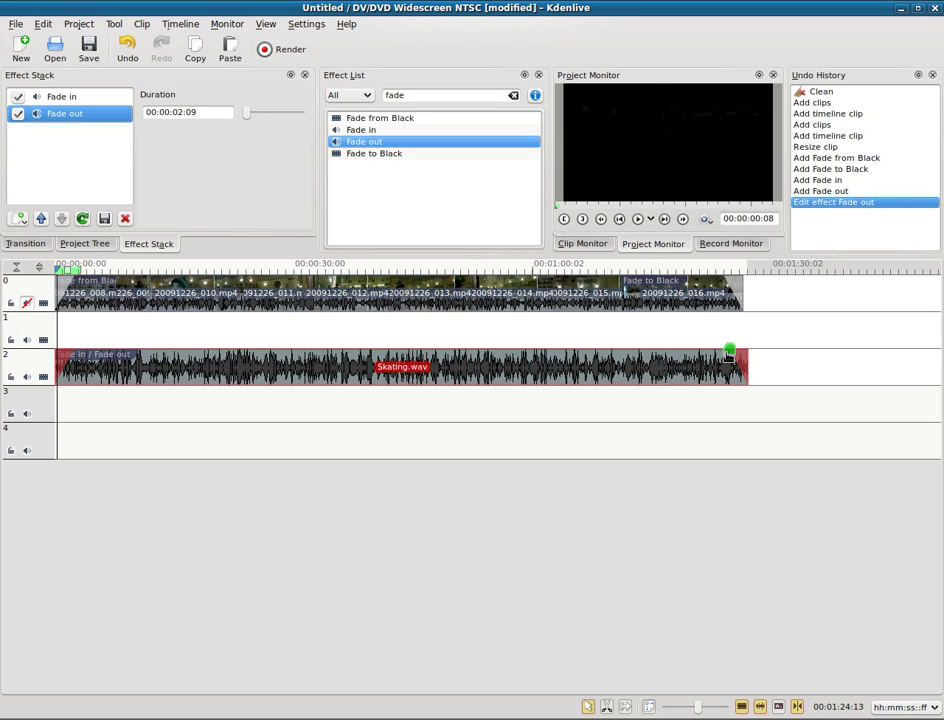
# In the Rendering dialog choose MPEG-2 format with the MPEG-2 18000k preset, then pick the output file location
pyautogui.click(277, 57)
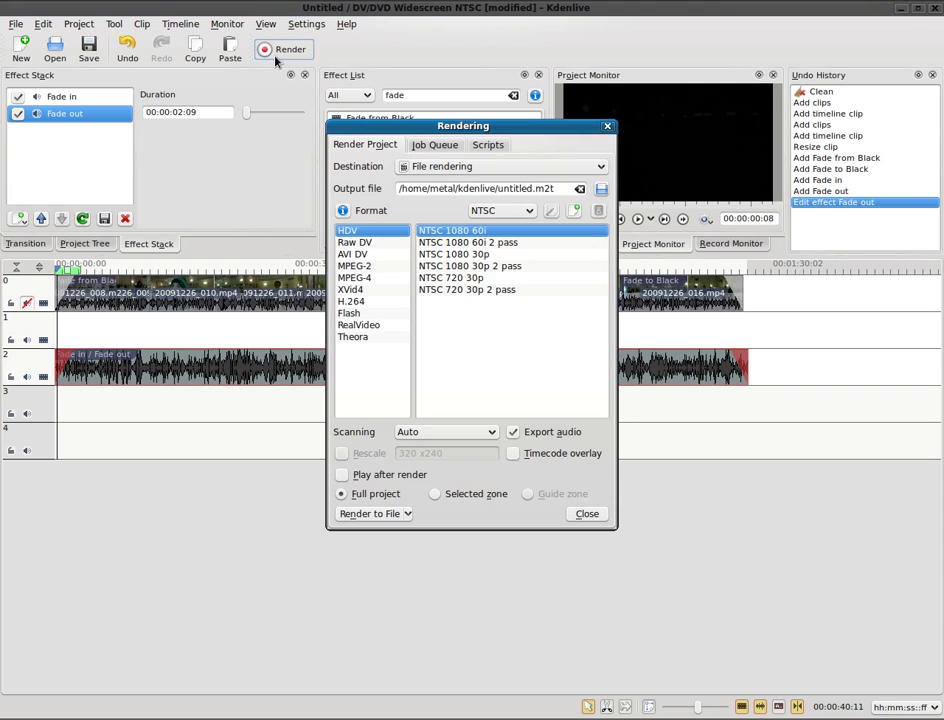
pyautogui.click(365, 267)
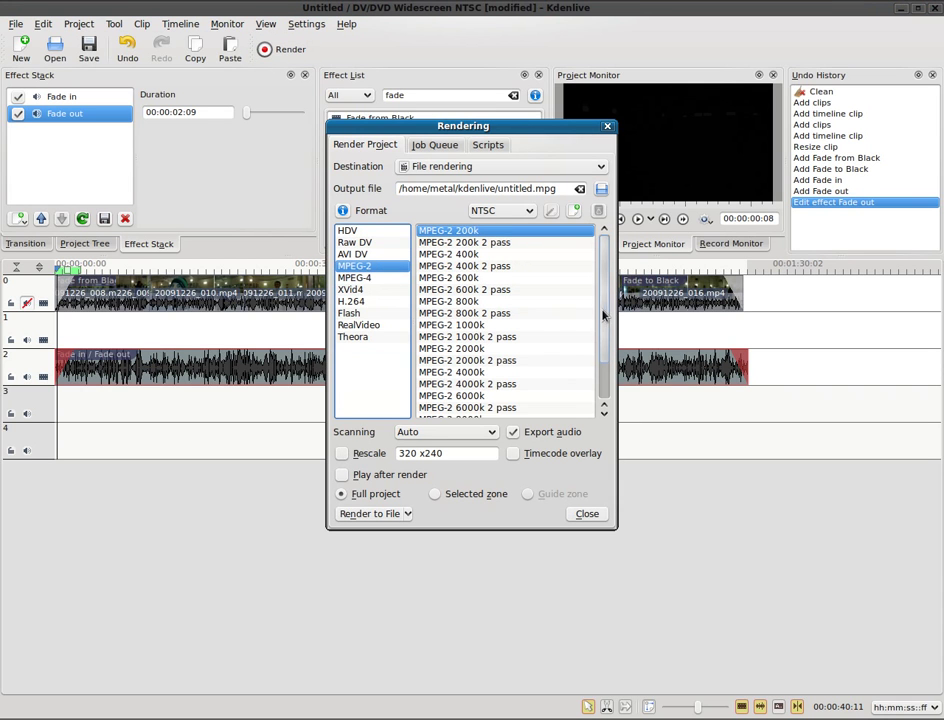
pyautogui.moveTo(600, 330); pyautogui.dragTo(592, 385)
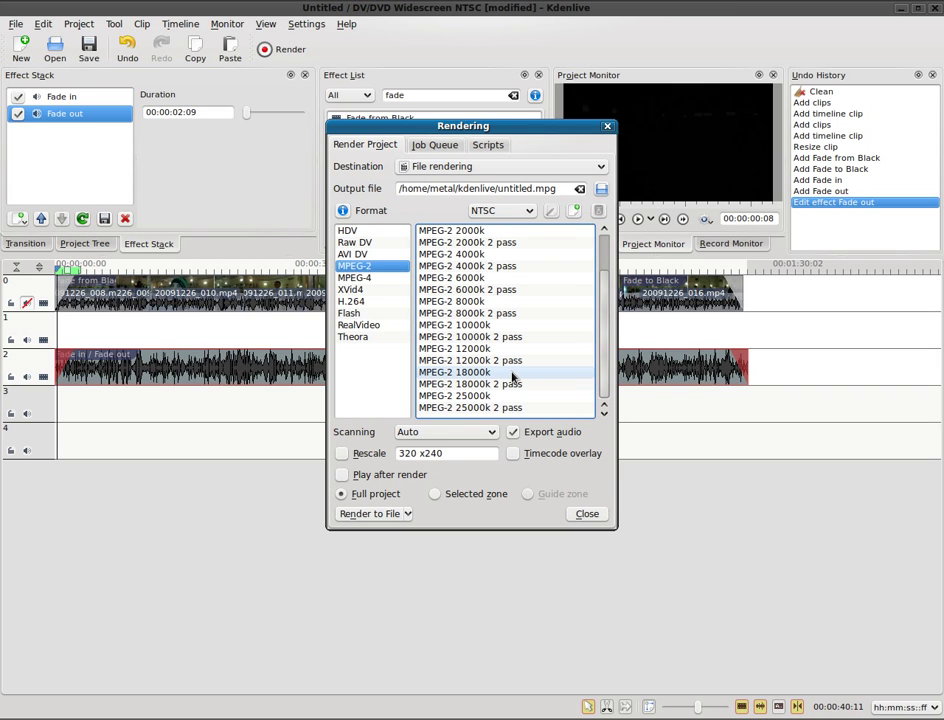
pyautogui.click(480, 374)
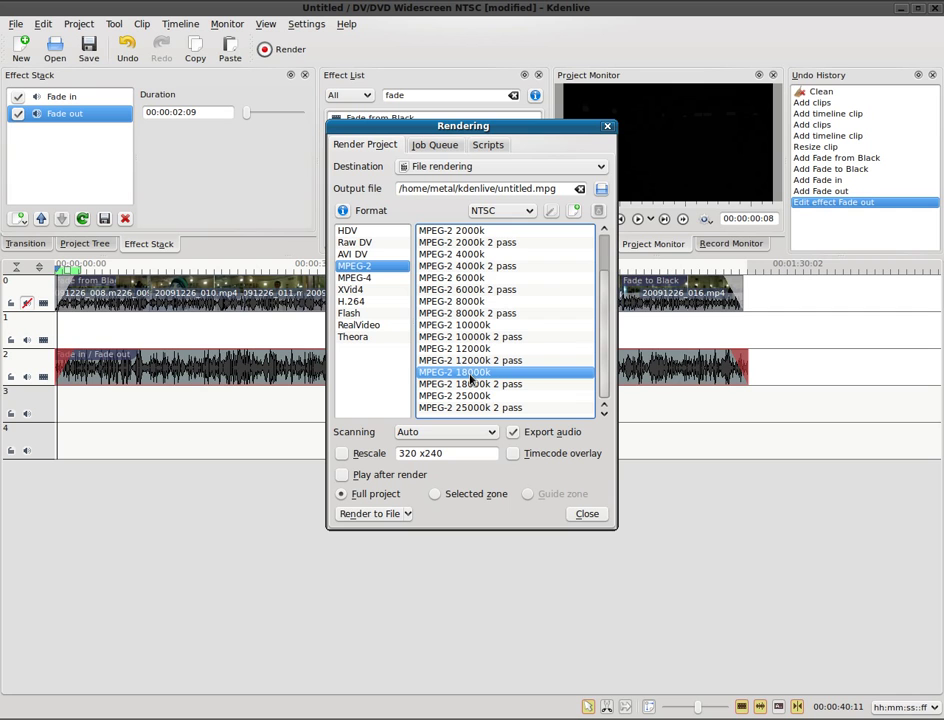
pyautogui.click(601, 189)
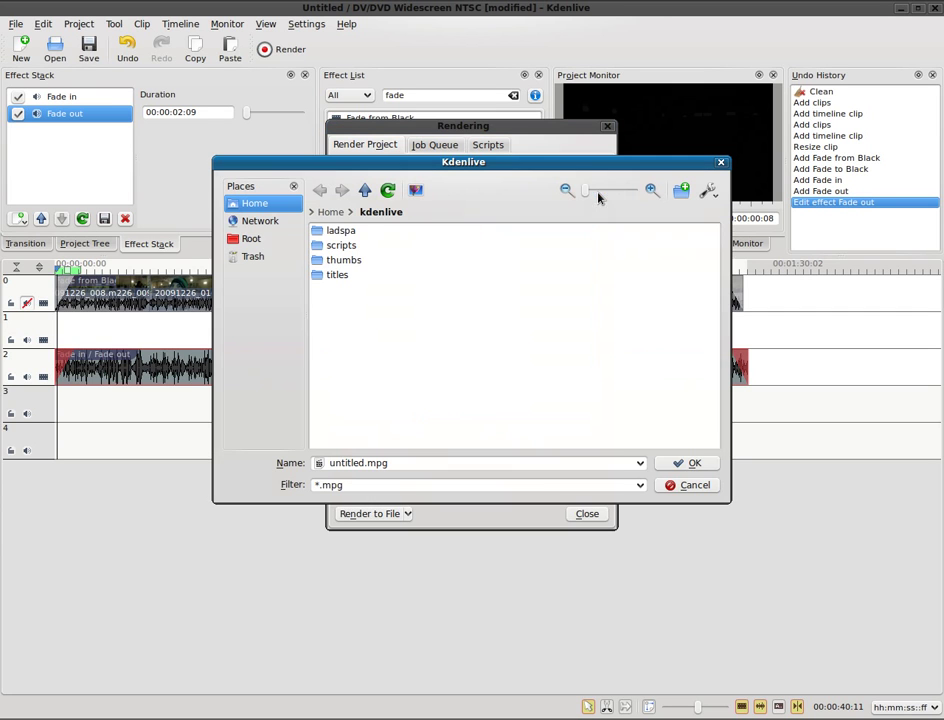
# In the save dialog, move from the kdenlive folder to Video Projects/Skating2009
pyautogui.click(363, 190)
pyautogui.click(371, 423)
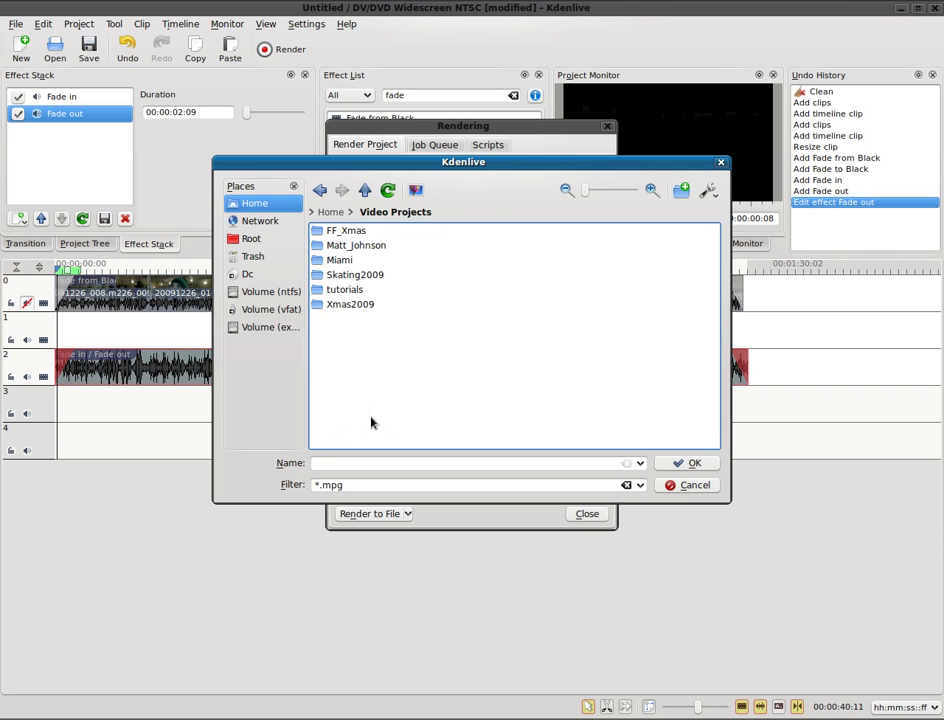
pyautogui.click(370, 276)
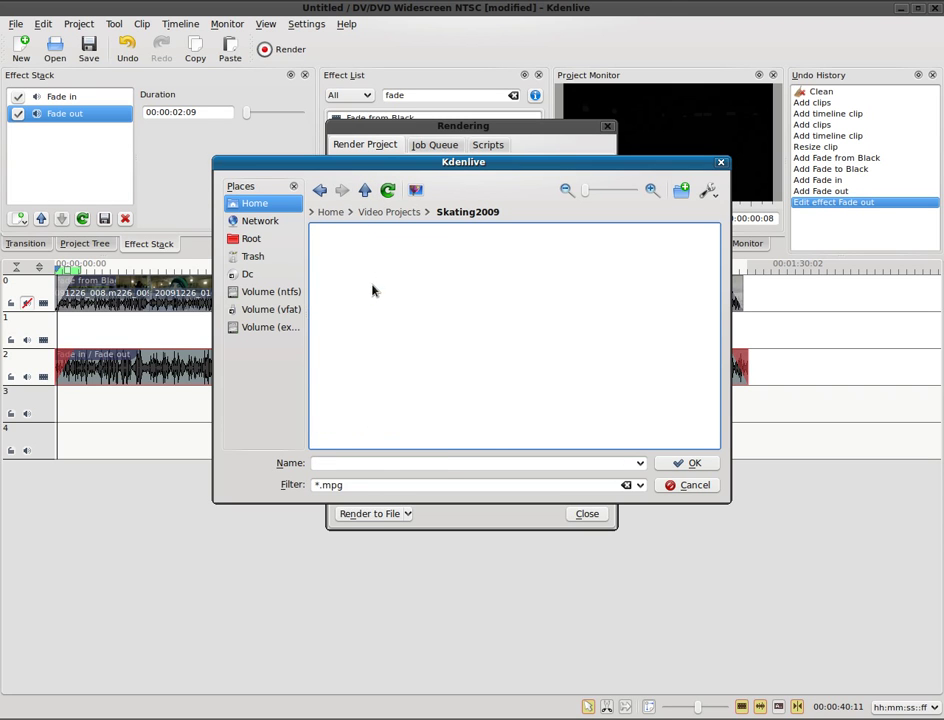
# Enter Skating_2009 as the output file name, correcting typos along the way
pyautogui.click(449, 462)
pyautogui.write('S')
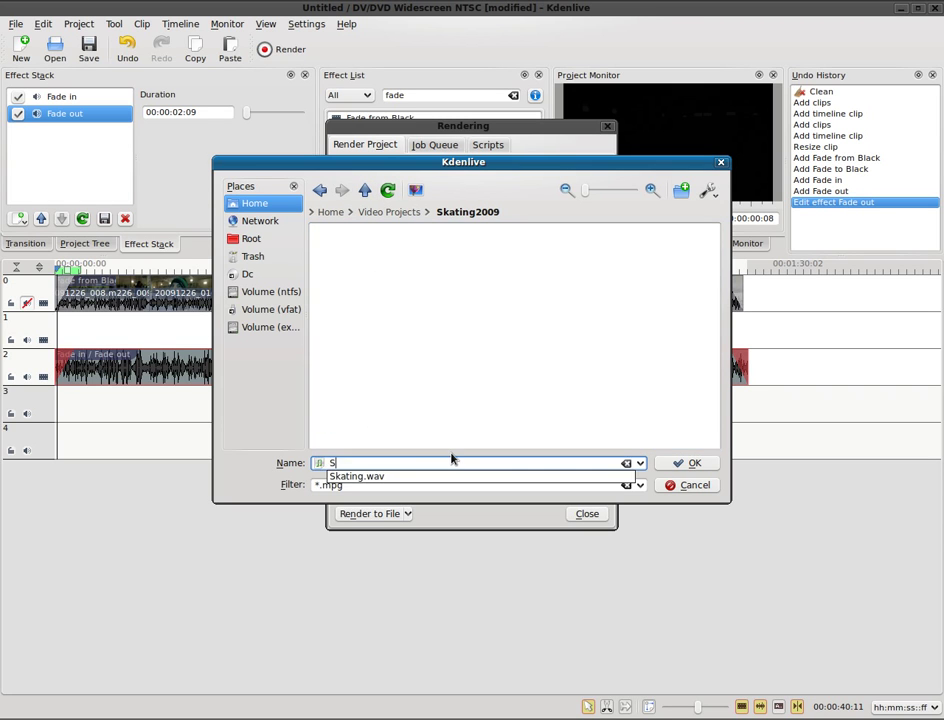
pyautogui.write('kaing')
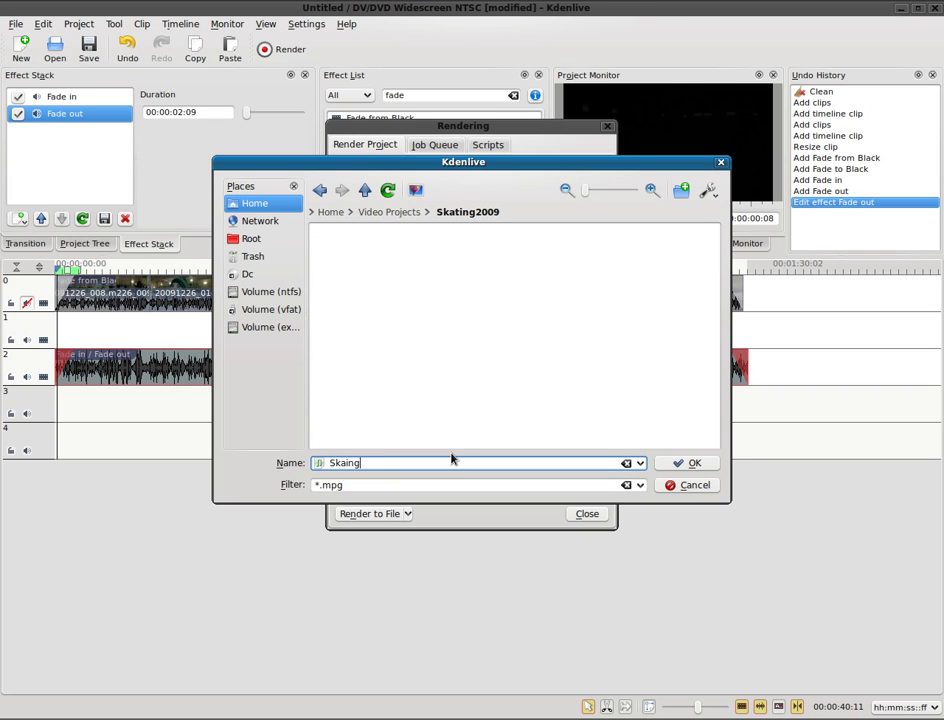
pyautogui.press('Left')
pyautogui.press('Left')
pyautogui.press('Left')
pyautogui.write('t')
pyautogui.press('End')
pyautogui.write('_2009')
# Confirm the Skating_2009.mpg output location and start rendering the project to file
pyautogui.click(692, 462)
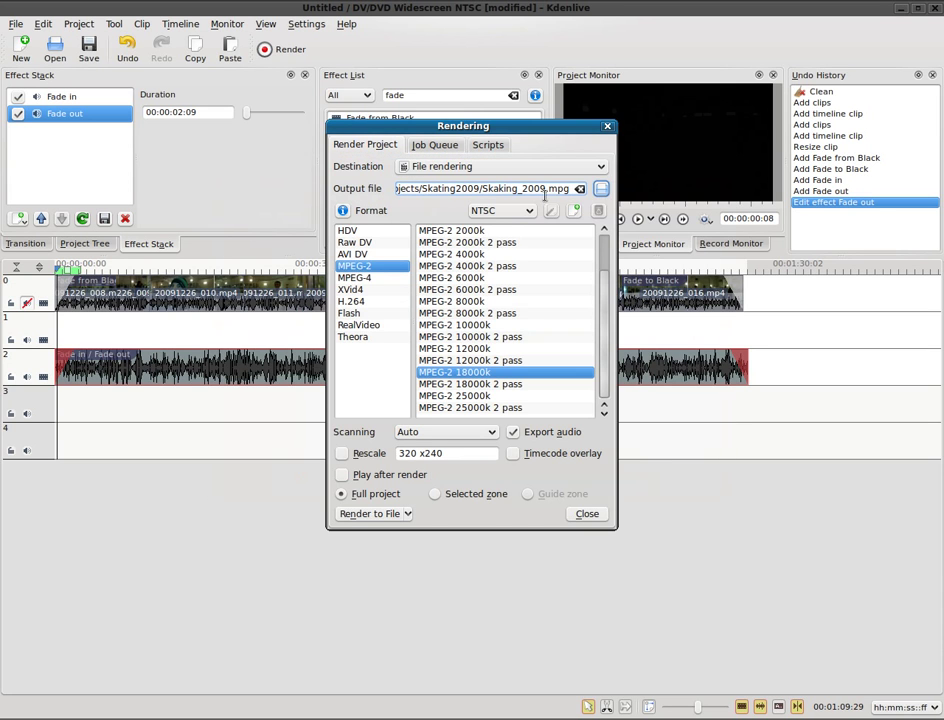
pyautogui.click(366, 517)
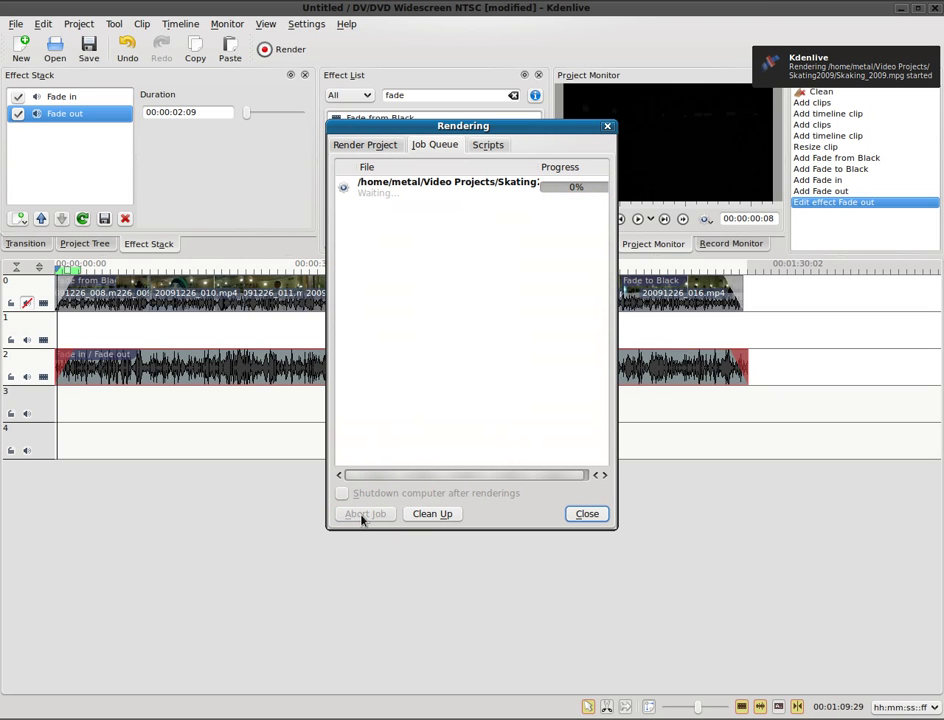